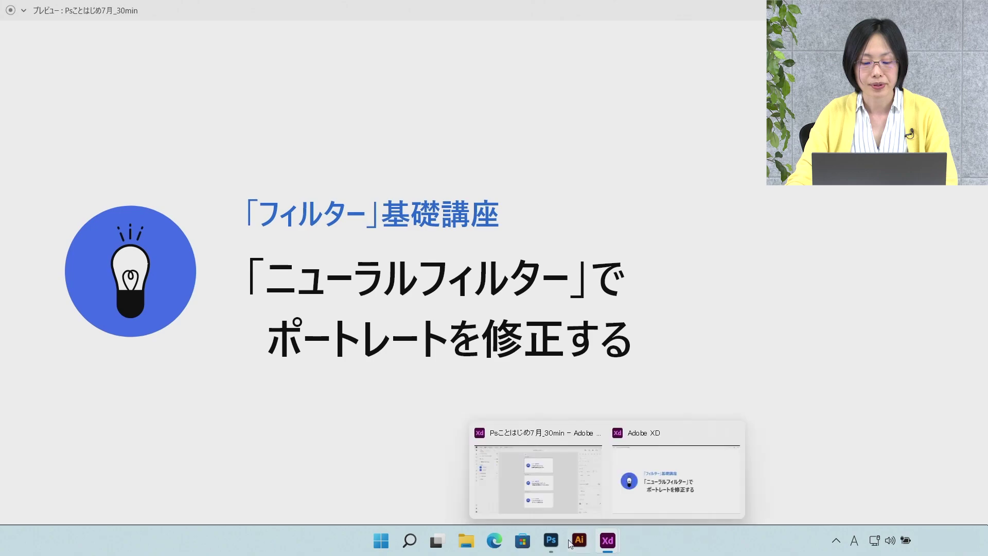
# - Switch to Photoshop showing the portrait photo-woman.jpg
pyautogui.click(551, 541)
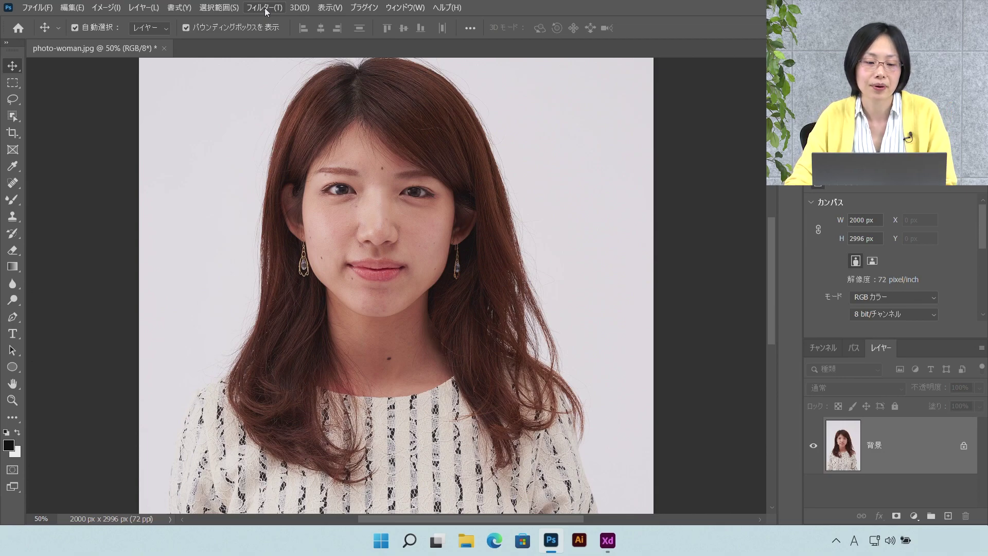
# - Open Filter > Neural Filters and turn on Skin Smoothing for the detected face
pyautogui.click(266, 11)
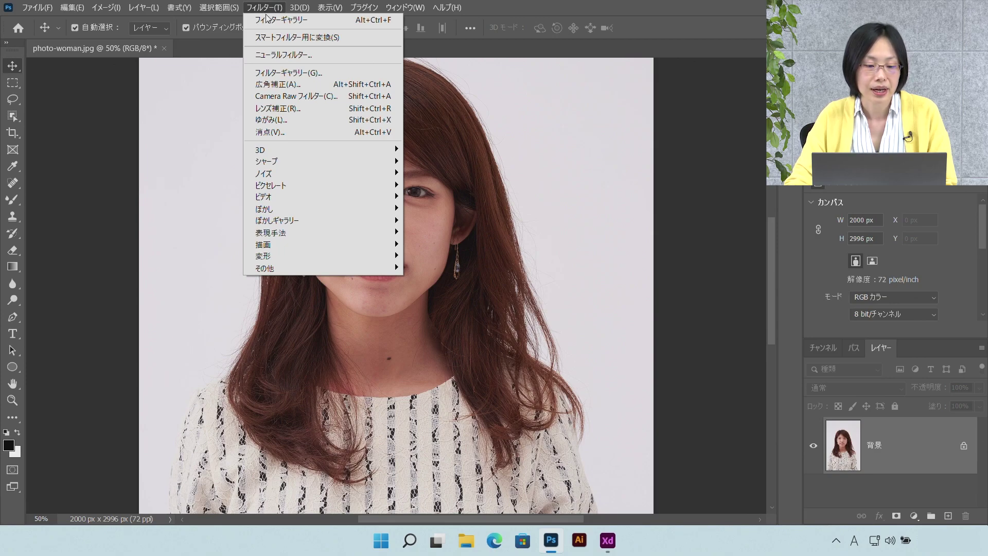
pyautogui.click(324, 56)
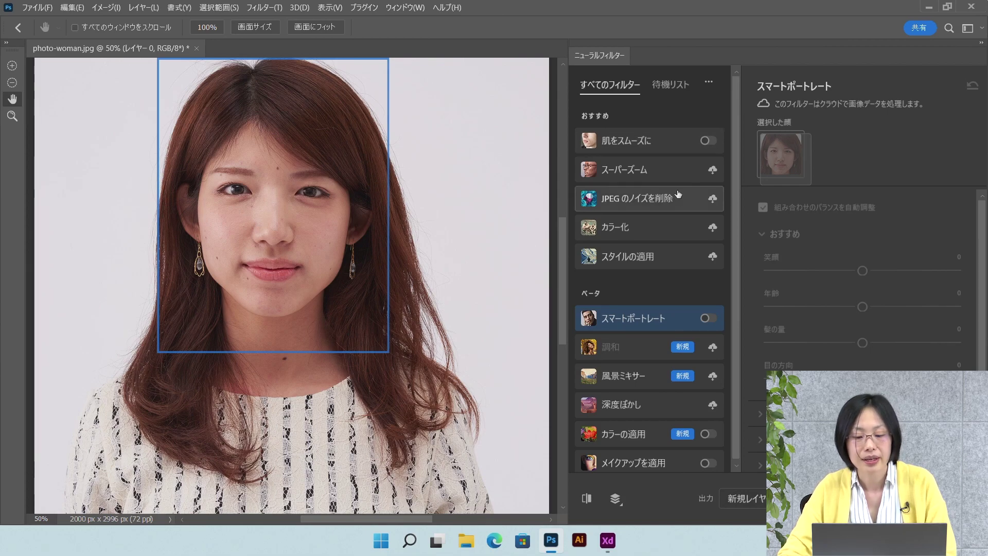
pyautogui.scroll(-1, 681, 193)
pyautogui.scroll(1, 682, 194)
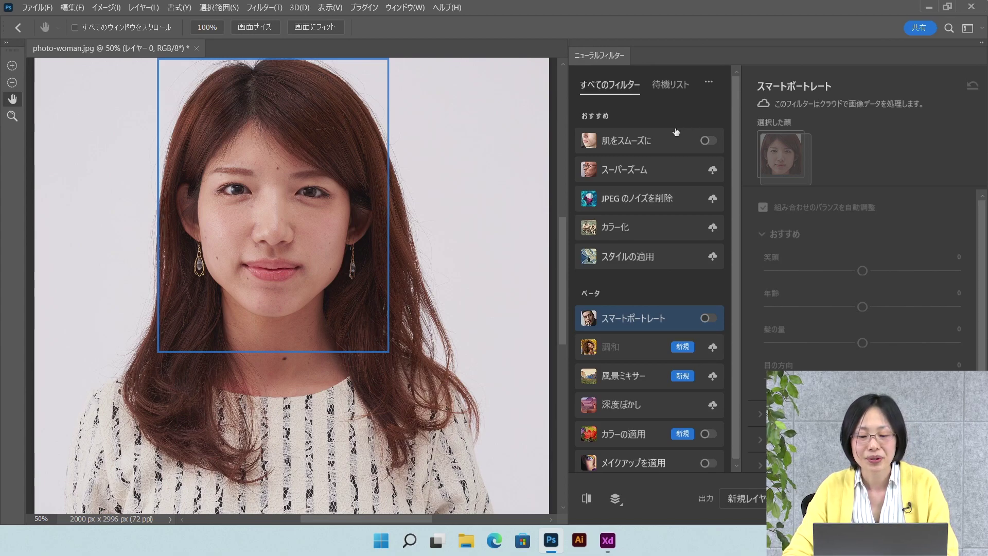
pyautogui.click(660, 143)
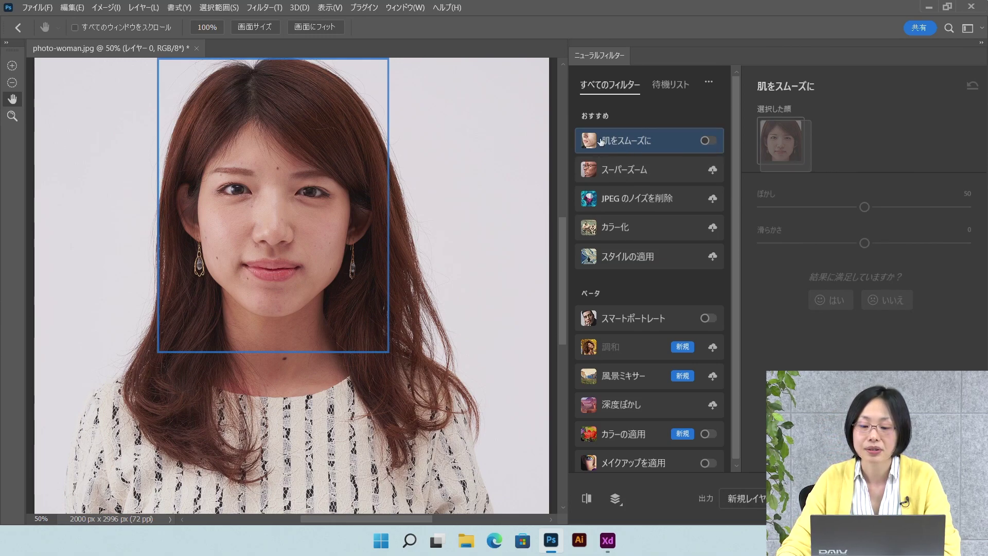
pyautogui.click(707, 141)
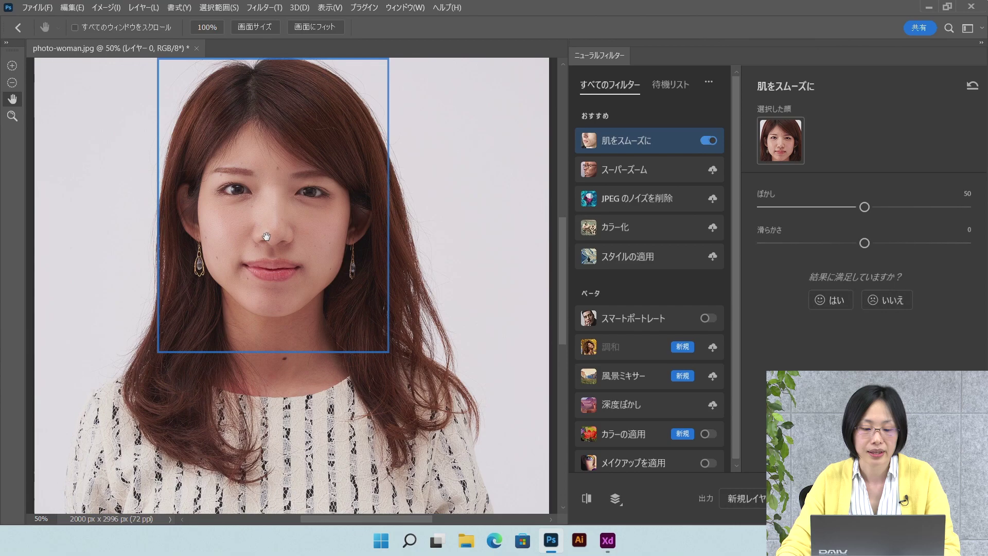
# - Zoom to 100% on the face and set Skin Smoothing to Blur 86, Smoothness +17
pyautogui.click(268, 237)
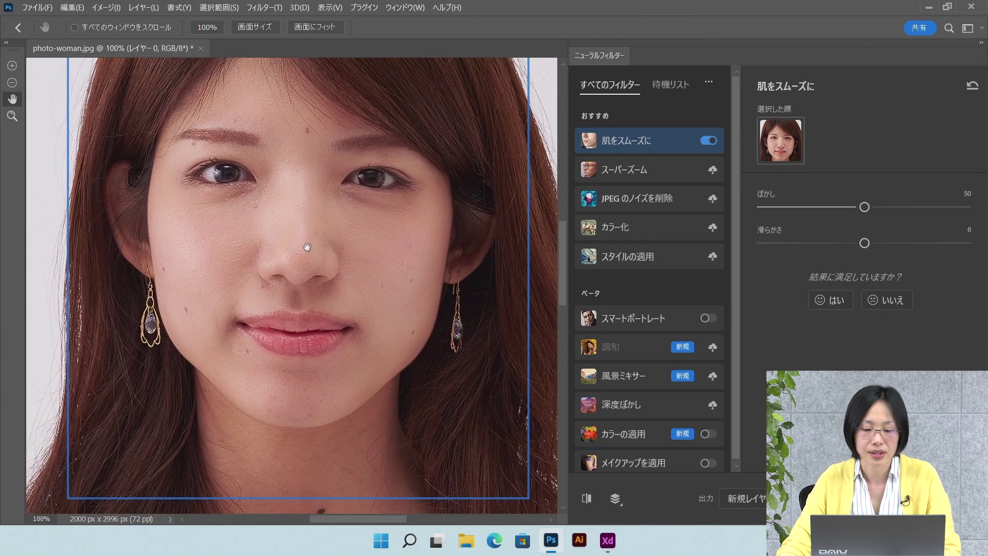
pyautogui.moveTo(864, 207); pyautogui.dragTo(899, 207)
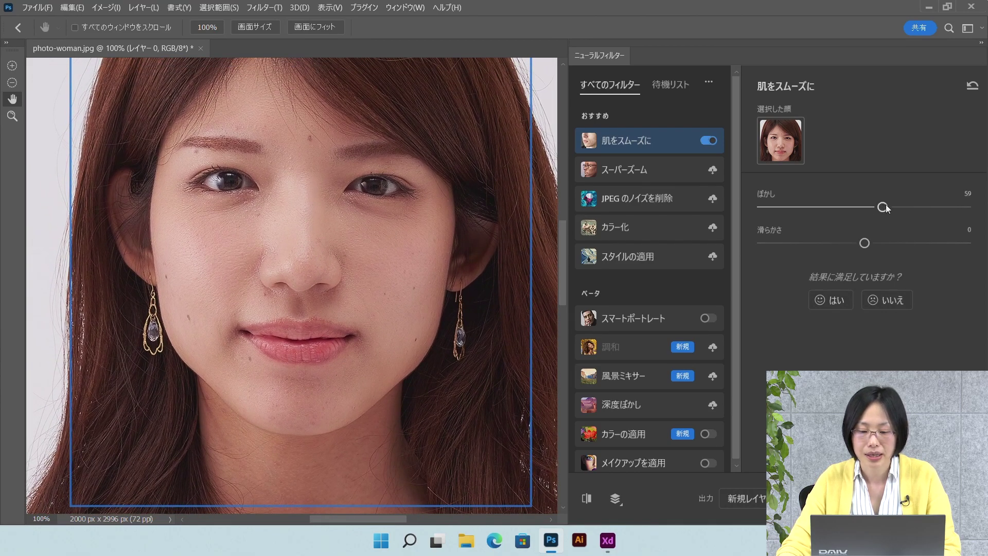
pyautogui.click(887, 243)
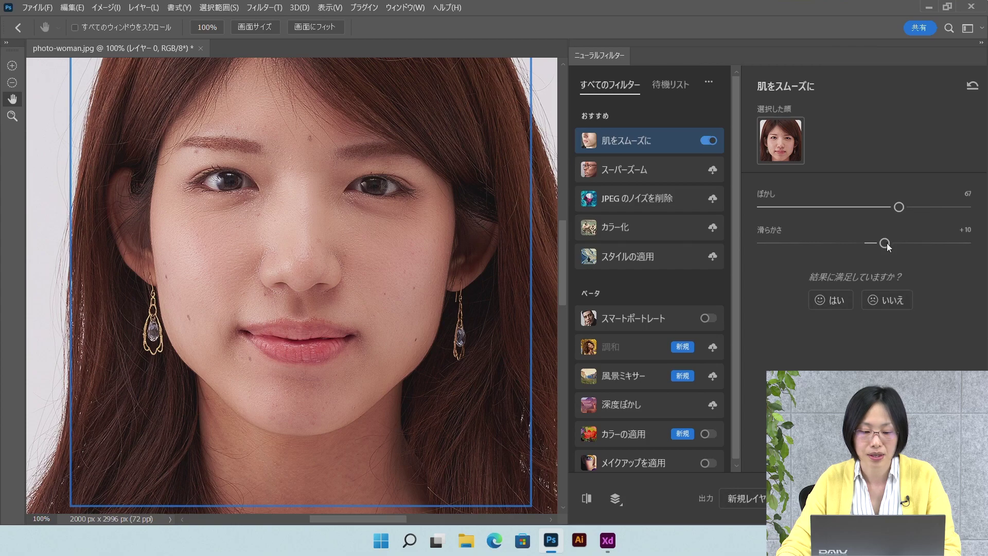
pyautogui.moveTo(887, 243); pyautogui.dragTo(900, 243)
pyautogui.click(907, 207)
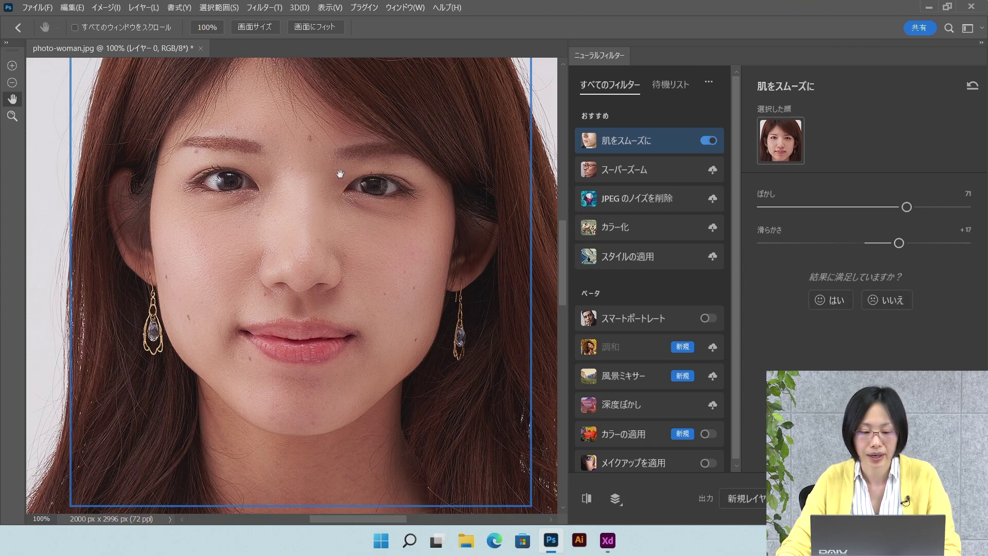
pyautogui.scroll(-1, 340, 173)
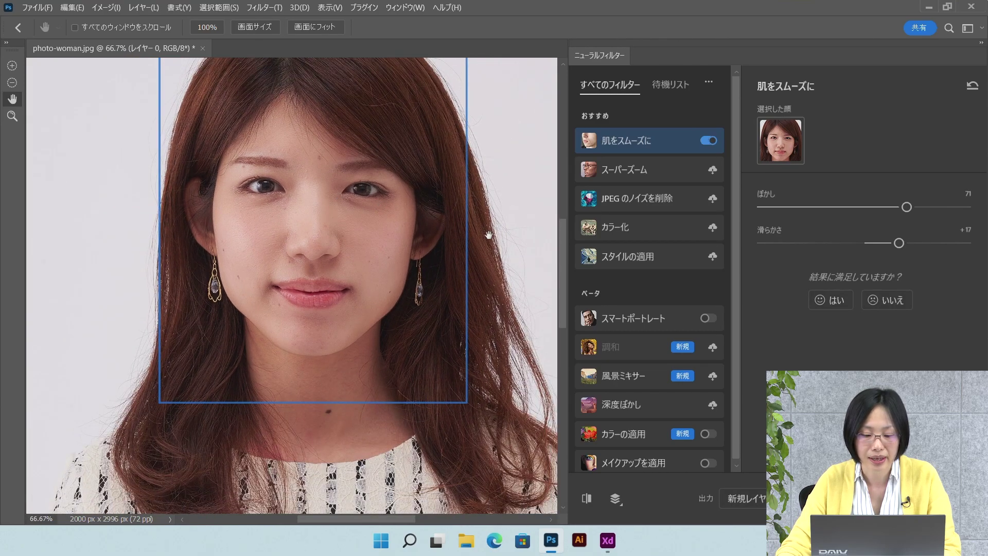
pyautogui.moveTo(908, 207); pyautogui.dragTo(934, 207)
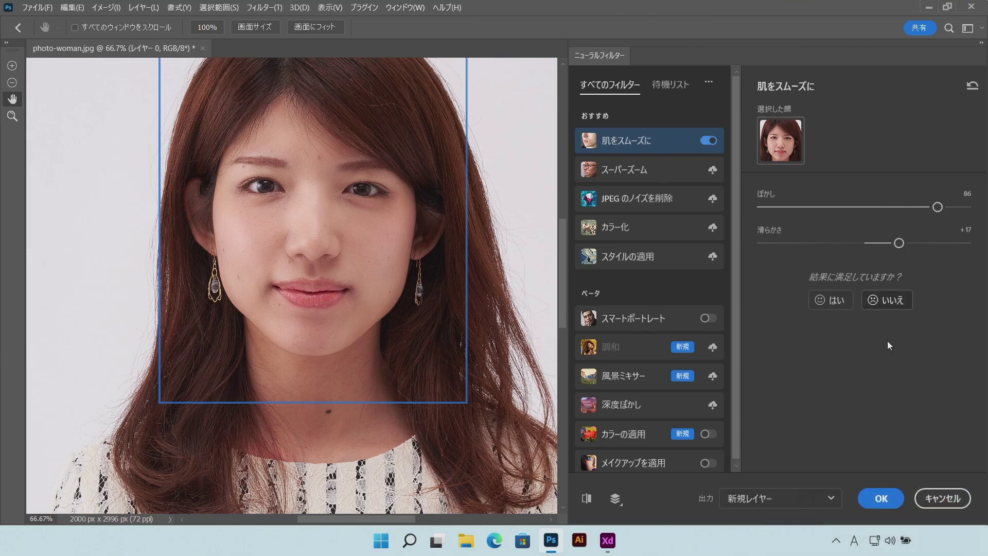
# - Output the skin smoothing as a new layer and apply it
pyautogui.click(796, 499)
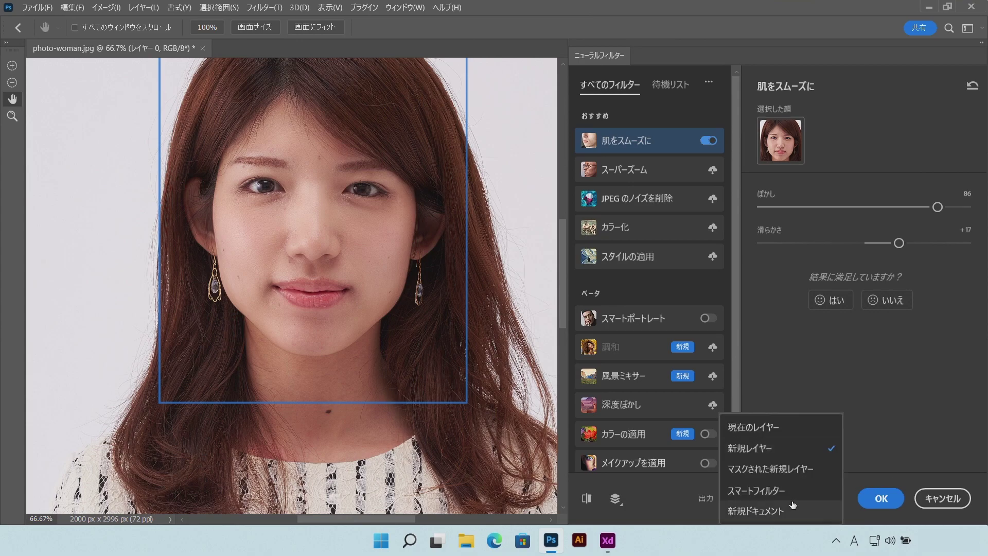
pyautogui.click(907, 457)
pyautogui.click(883, 498)
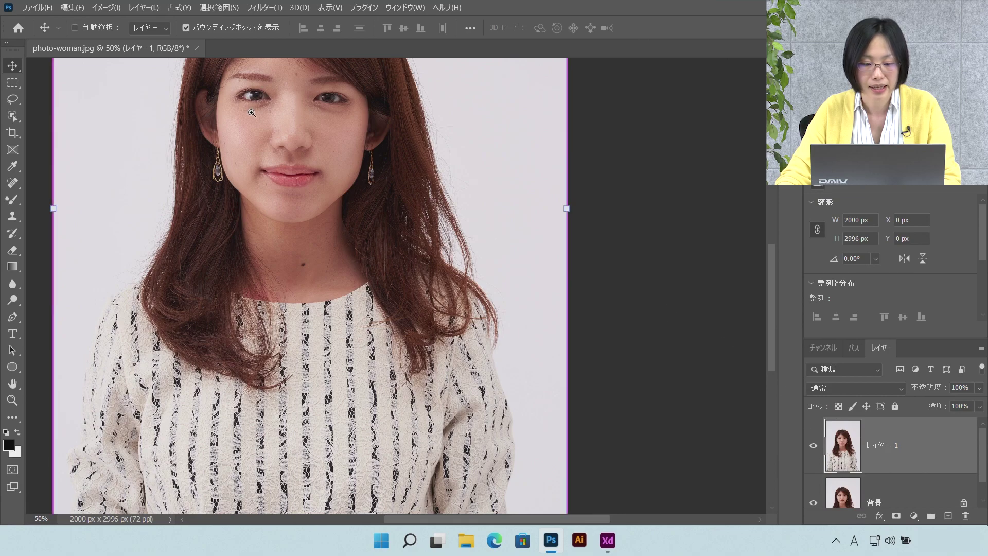
# - Float the Layers panel and toggle Layer 1's visibility to compare before and after
pyautogui.moveTo(251, 113); pyautogui.dragTo(422, 267)
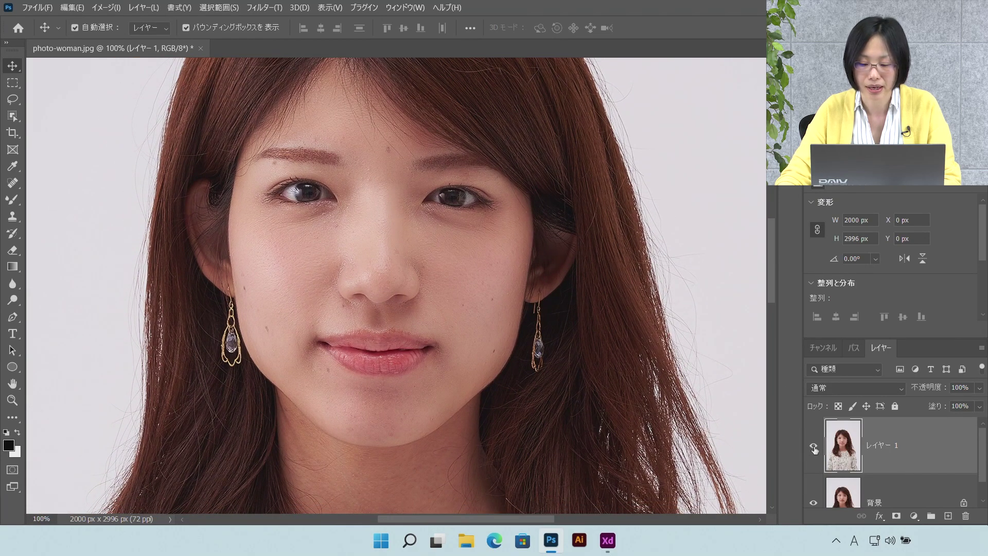
pyautogui.moveTo(866, 350); pyautogui.dragTo(607, 156)
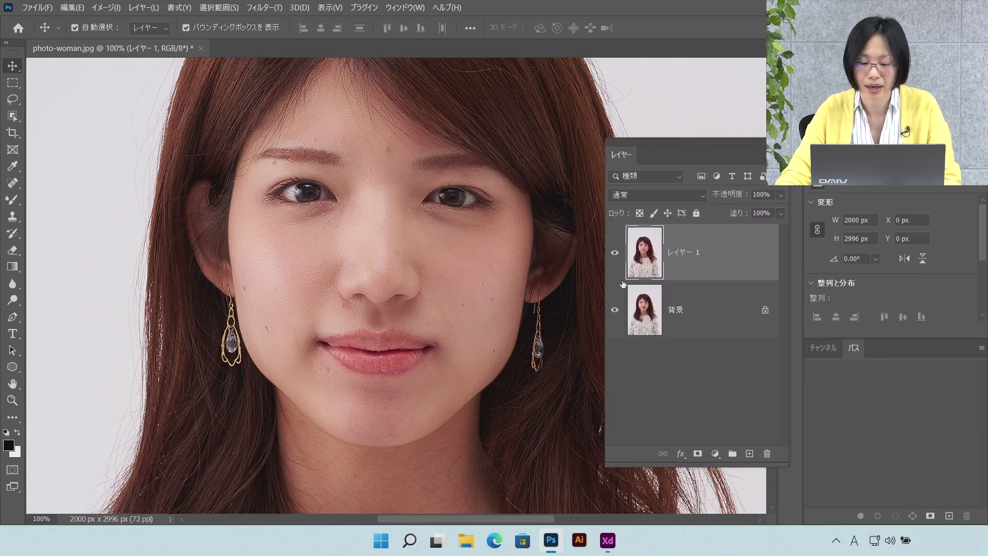
pyautogui.click(615, 253)
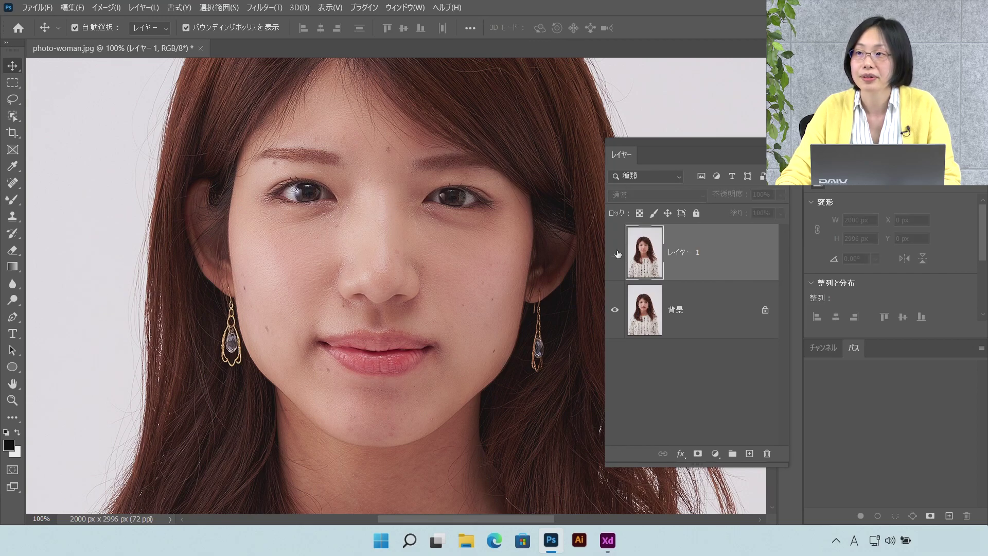
pyautogui.click(616, 253)
pyautogui.click(616, 254)
pyautogui.keyDown('ctrl'); pyautogui.click(339, 265); pyautogui.keyUp('ctrl')
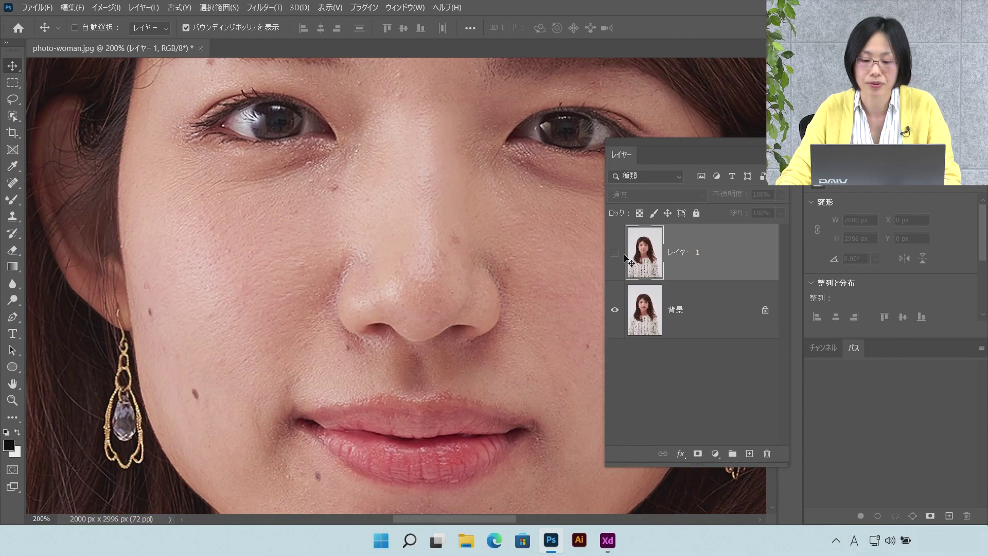
pyautogui.keyDown('ctrl'); pyautogui.click(625, 257); pyautogui.keyUp('ctrl')
pyautogui.click(616, 254)
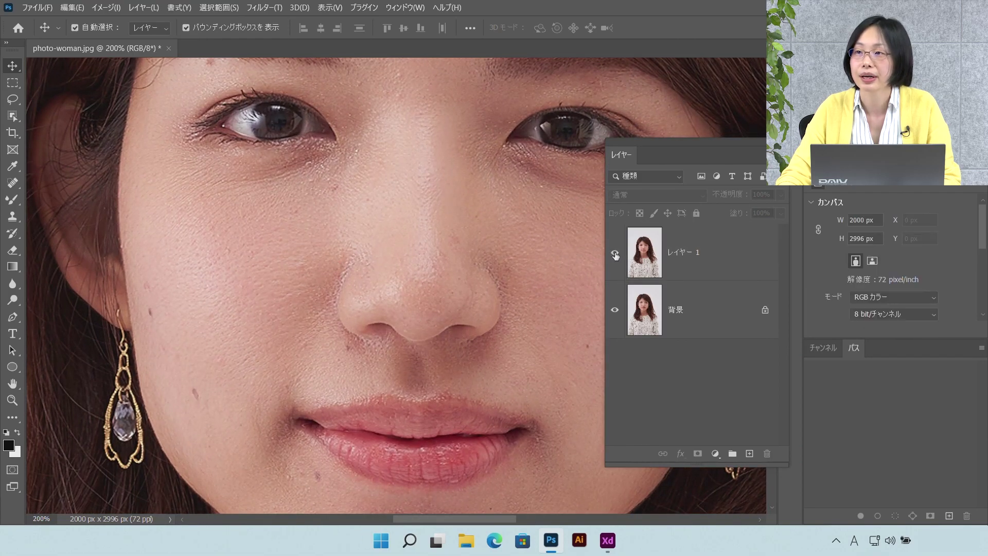
# - Flick Layer 1 off and on again, then select it and zoom back to 100%
pyautogui.click(616, 255)
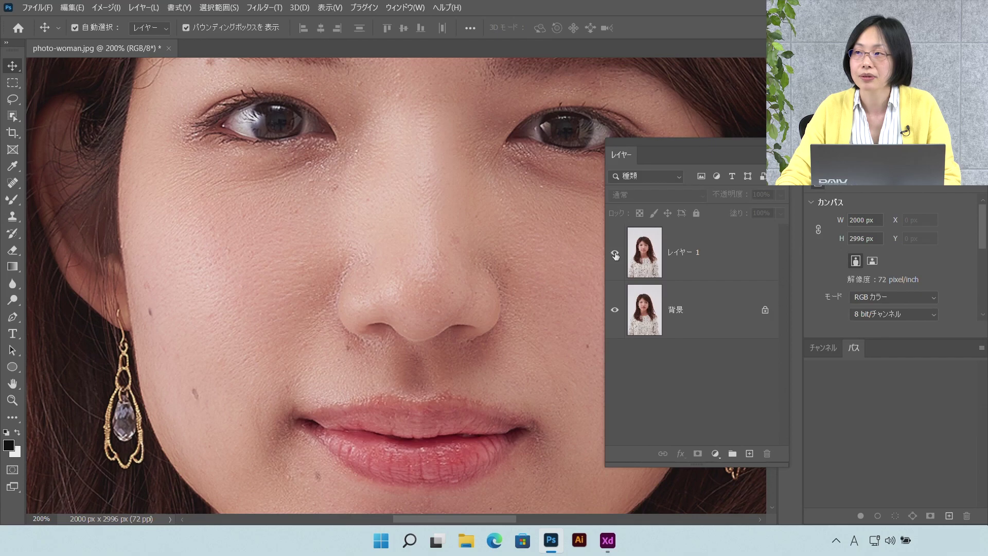
pyautogui.click(615, 254)
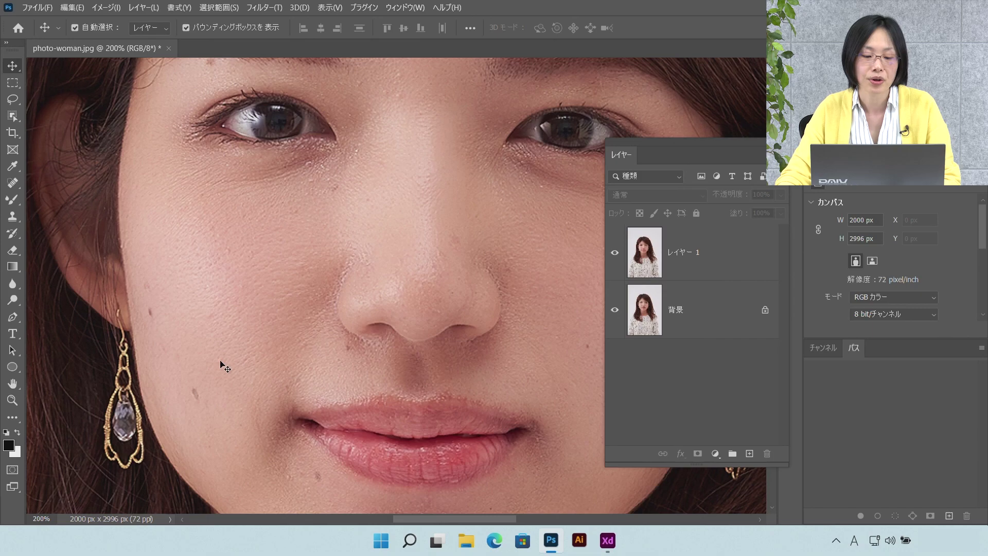
pyautogui.click(615, 253)
pyautogui.click(617, 254)
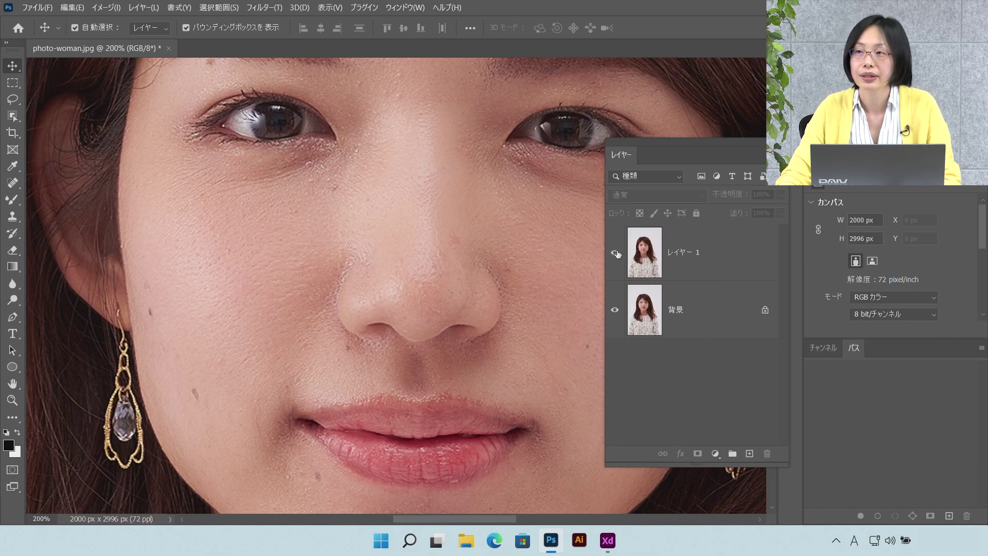
pyautogui.click(617, 254)
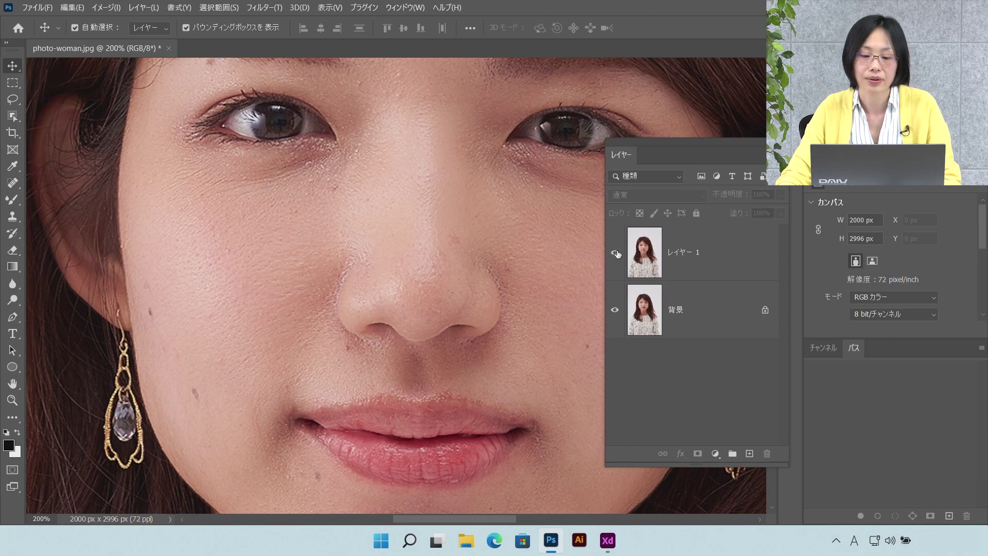
pyautogui.click(744, 265)
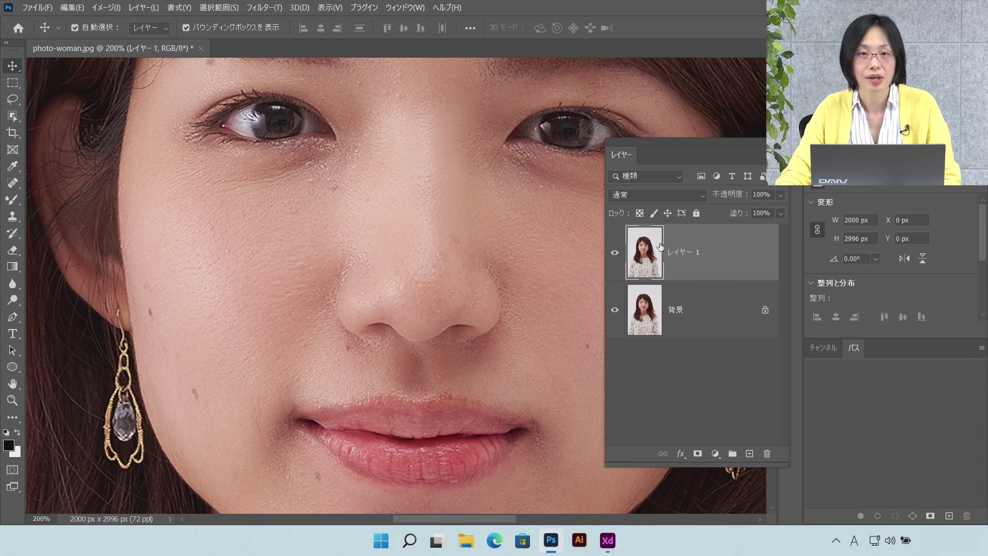
pyautogui.keyDown('ctrl'); pyautogui.keyDown('alt'); pyautogui.click(477, 235); pyautogui.keyUp('alt'); pyautogui.keyUp('ctrl')
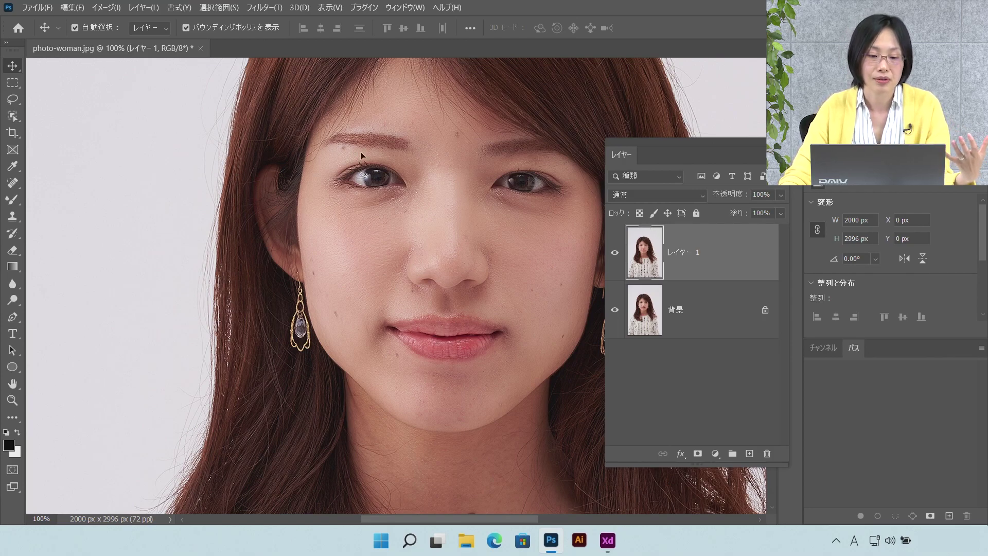
pyautogui.click(261, 8)
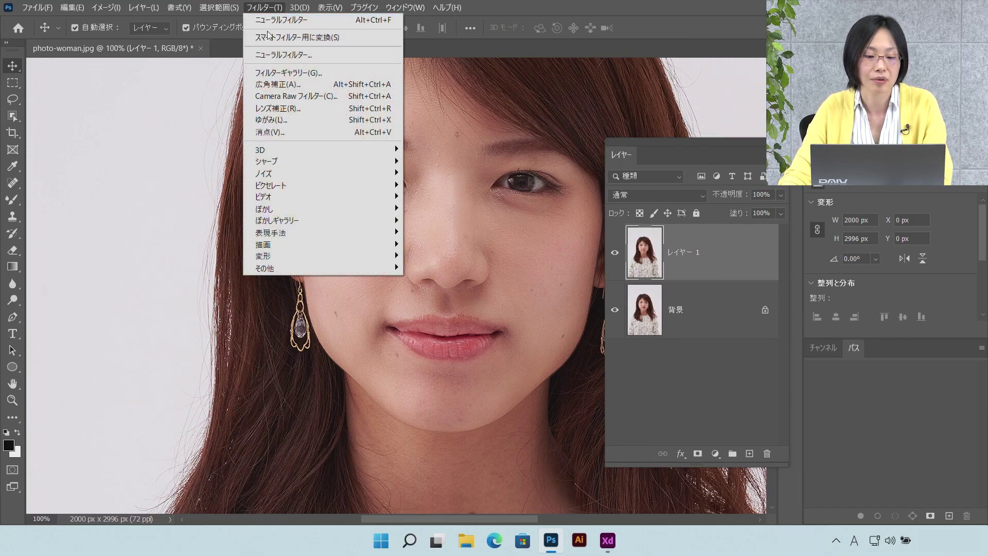
# - Enable Smart Portrait in Neural Filters, set Happiness to +20, and zoom out
pyautogui.click(318, 55)
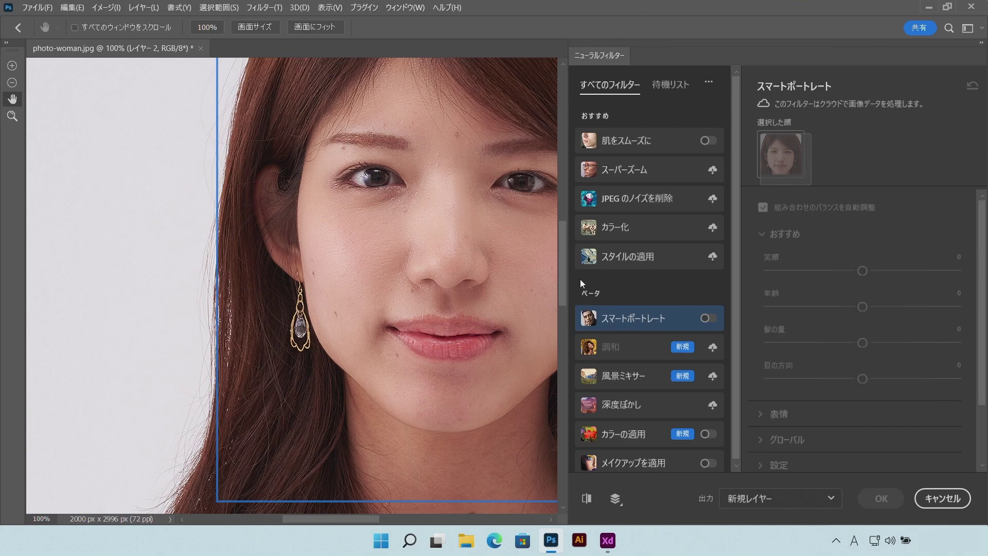
pyautogui.scroll(-1, 631, 294)
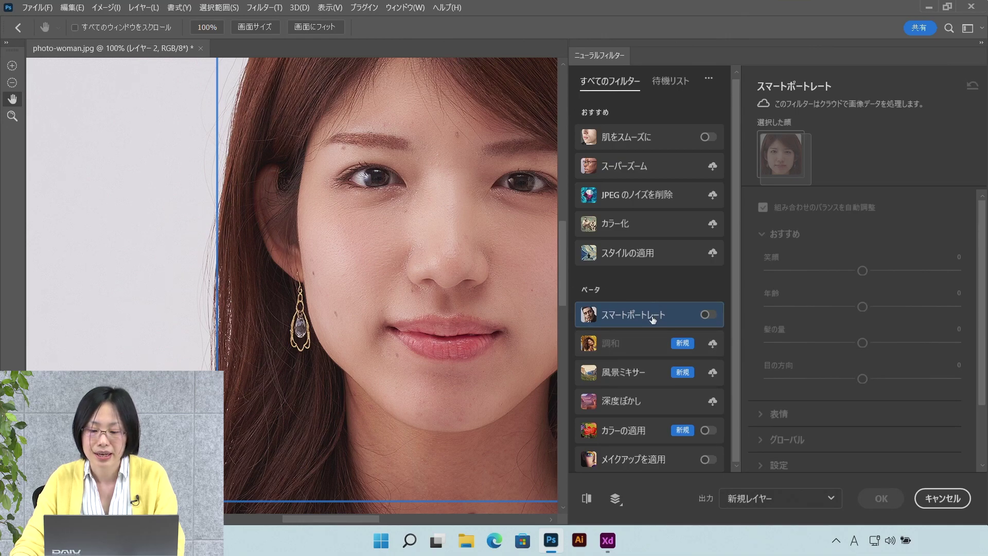
pyautogui.click(705, 315)
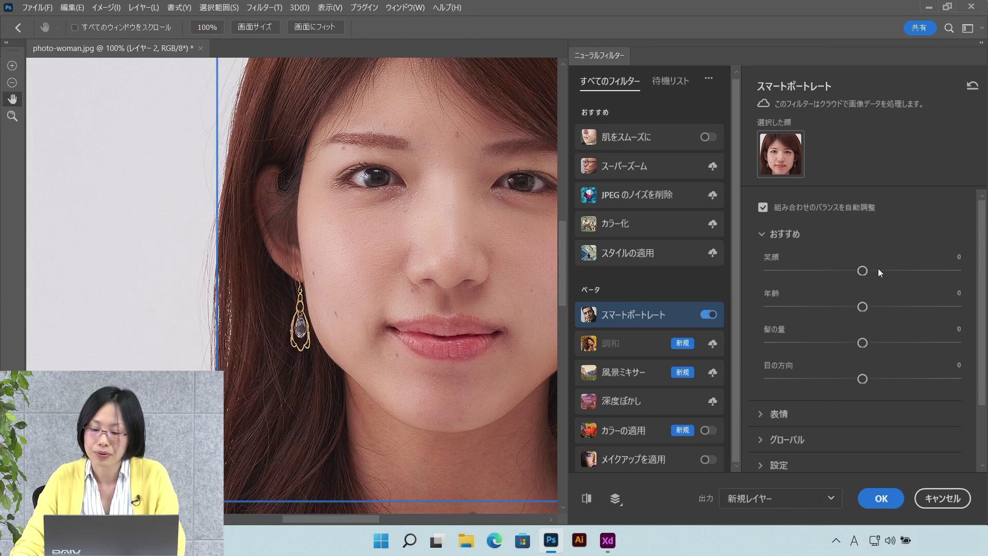
pyautogui.scroll(-3, 878, 301)
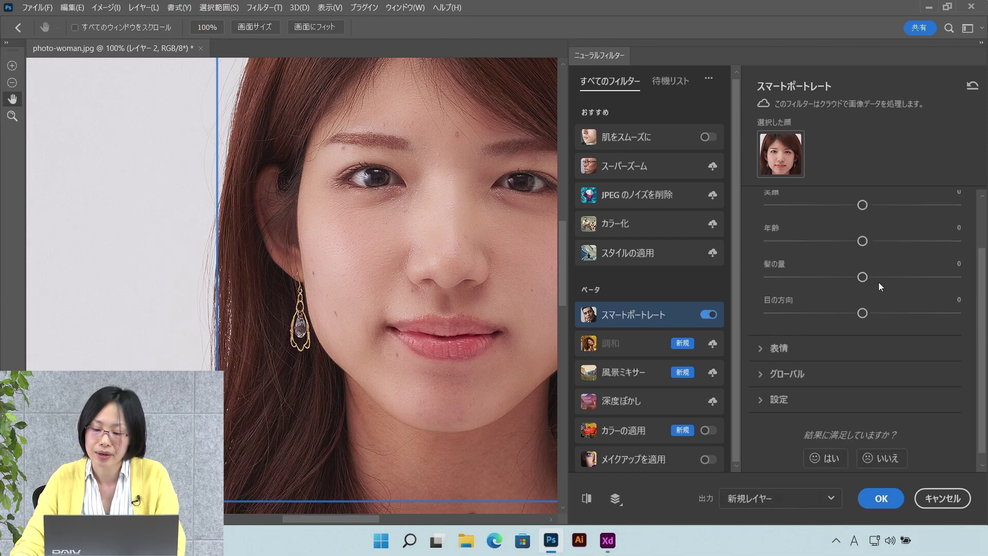
pyautogui.scroll(3, 863, 308)
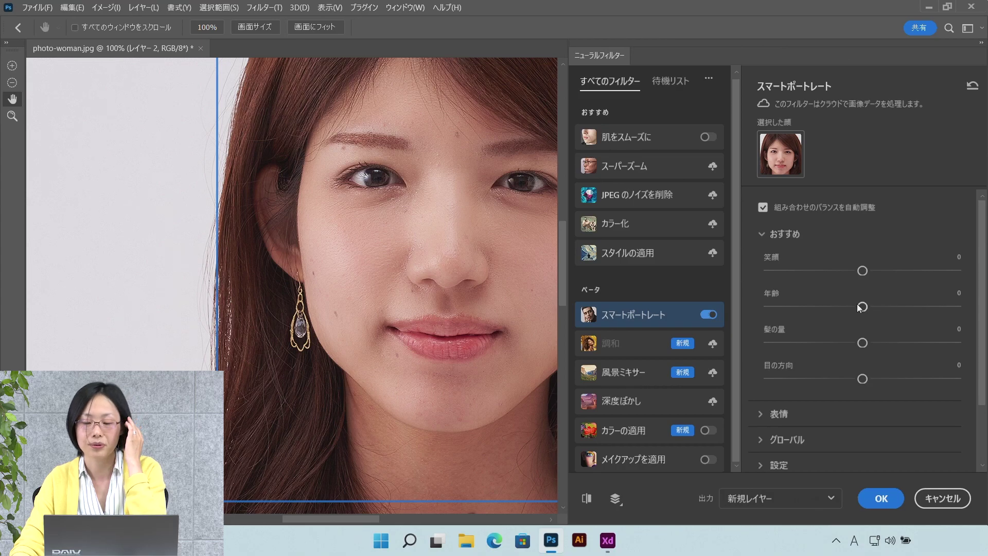
pyautogui.moveTo(862, 271); pyautogui.dragTo(900, 271)
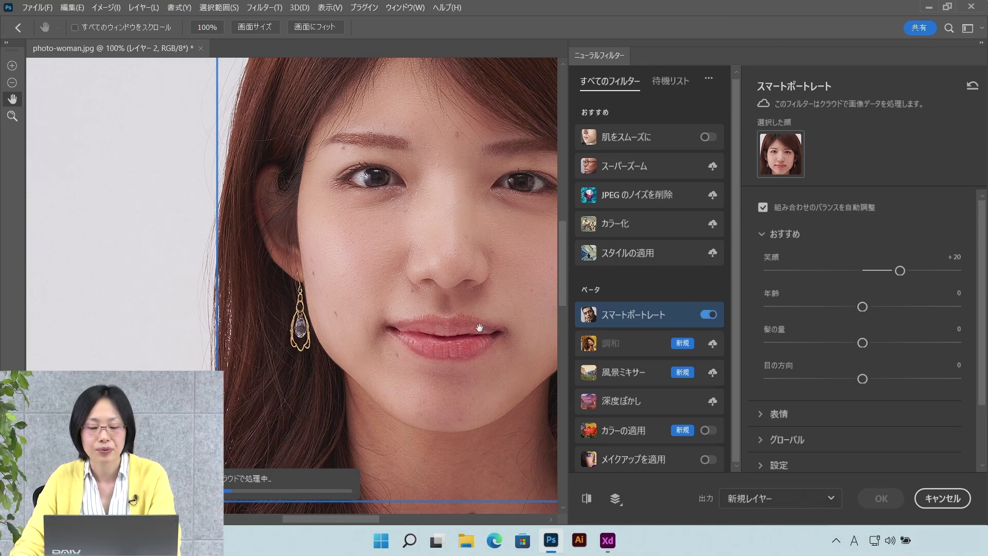
pyautogui.hotkey('ctrl', '-')
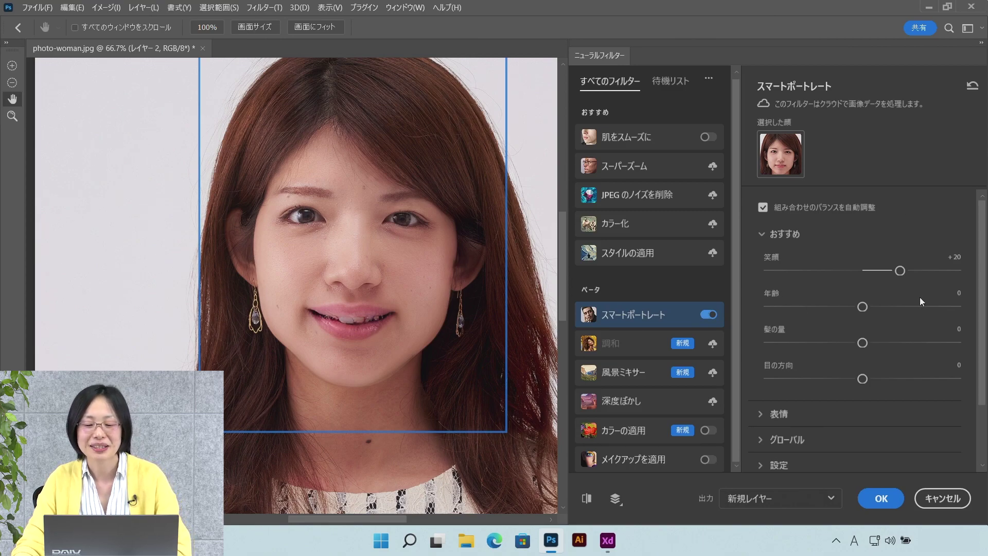
pyautogui.scroll(-3, 922, 301)
# - Expand Expression and Global, then set Anger to +21 with Surprise back near +1
pyautogui.click(764, 339)
pyautogui.scroll(-4, 844, 339)
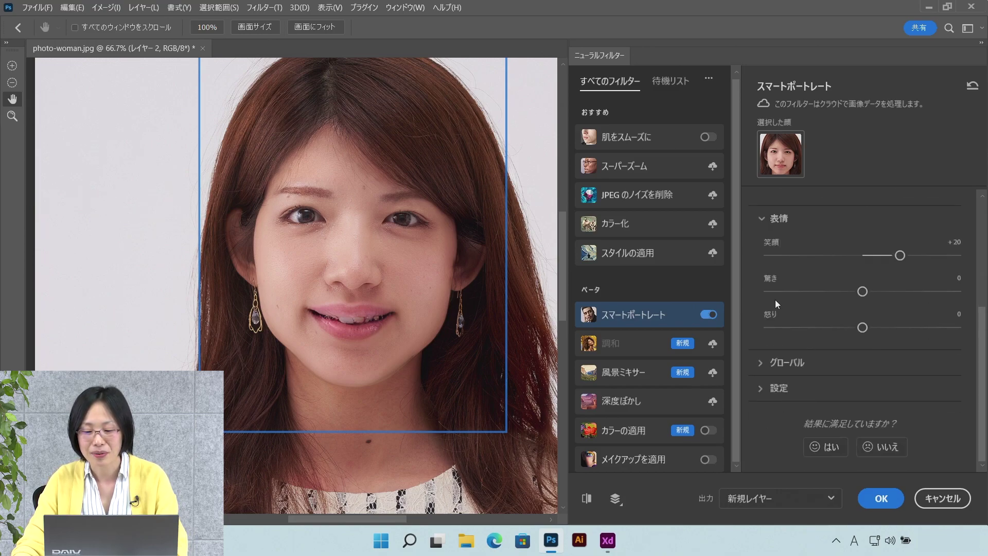
pyautogui.click(762, 363)
pyautogui.scroll(-3, 807, 365)
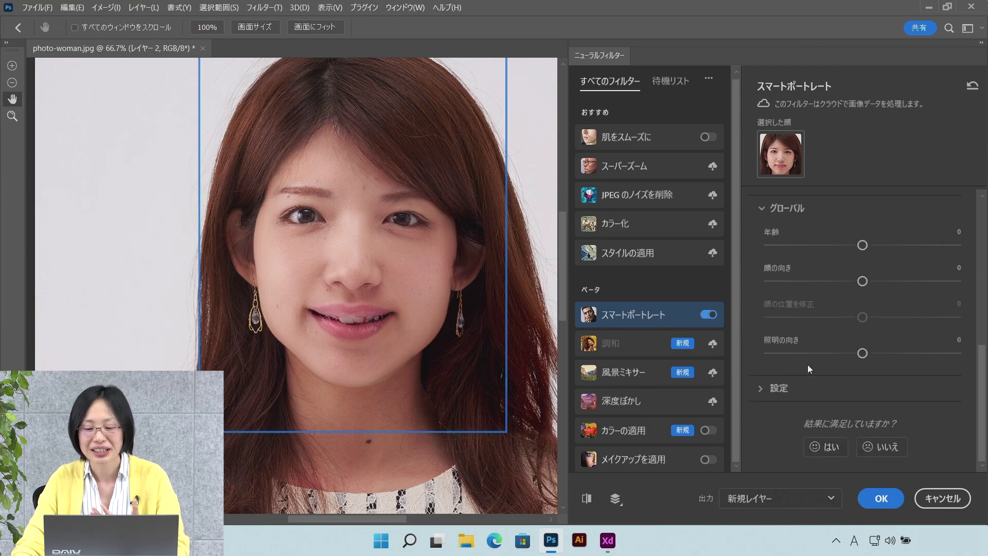
pyautogui.scroll(2, 807, 362)
pyautogui.scroll(1, 818, 334)
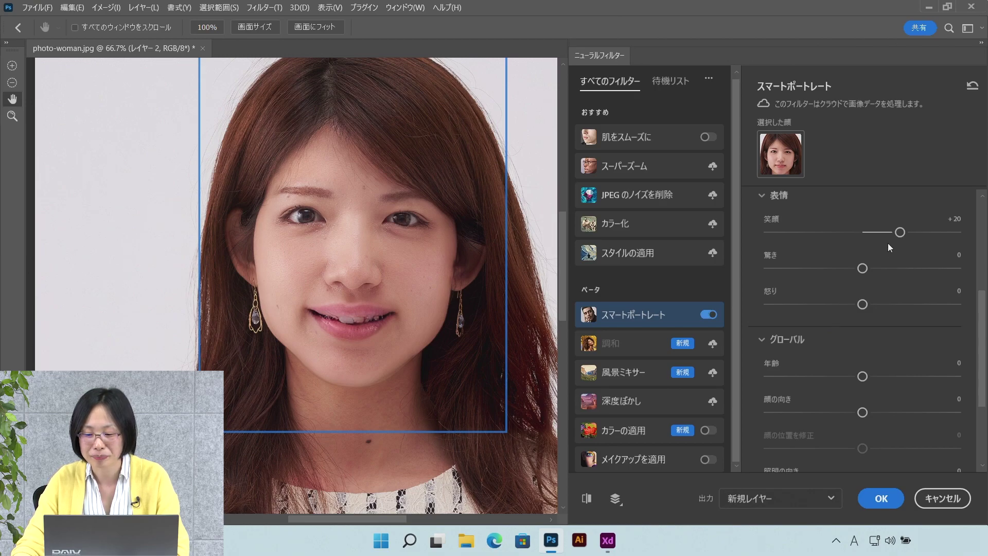
pyautogui.click(907, 268)
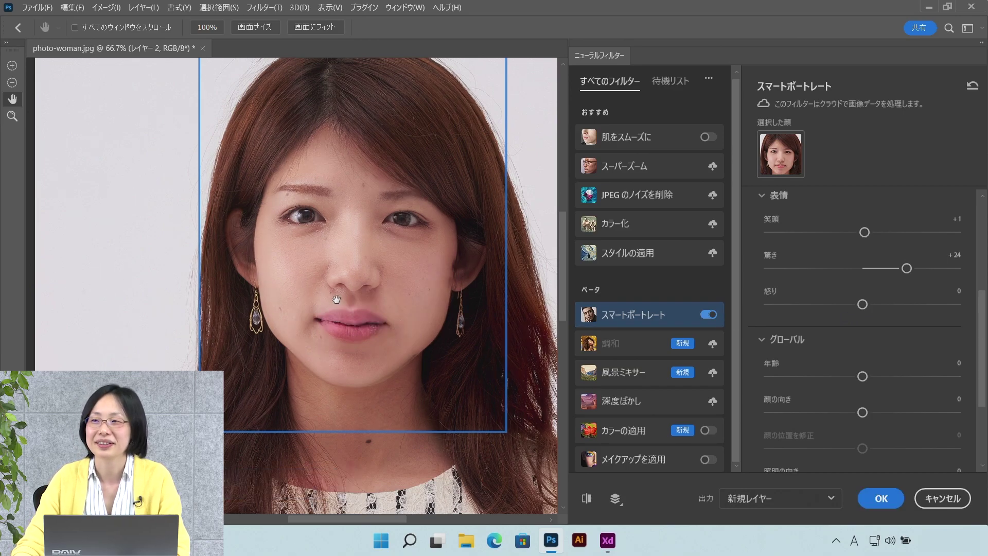
pyautogui.click(902, 305)
pyautogui.click(865, 269)
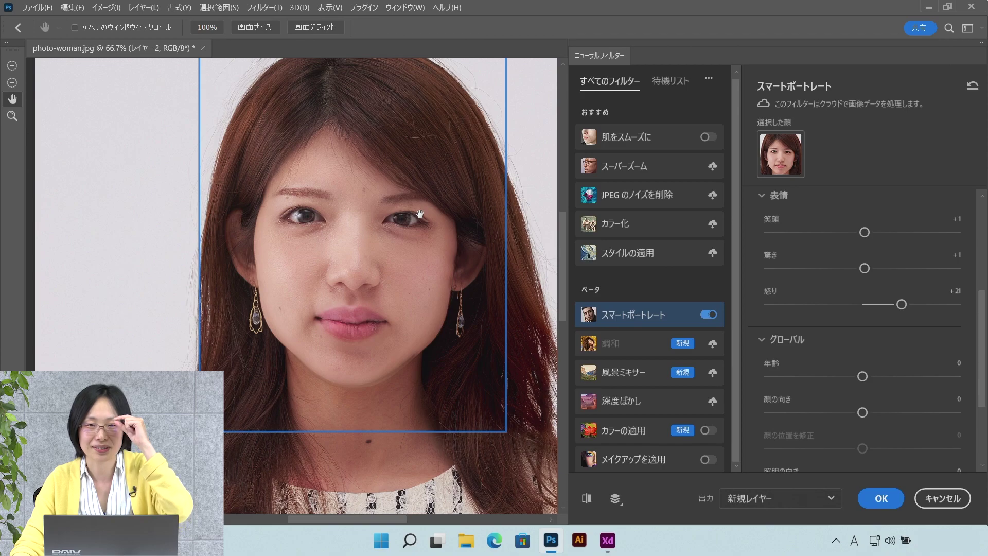
# - Collapse and re-expand the Global and Settings sections to review their sliders
pyautogui.click(764, 196)
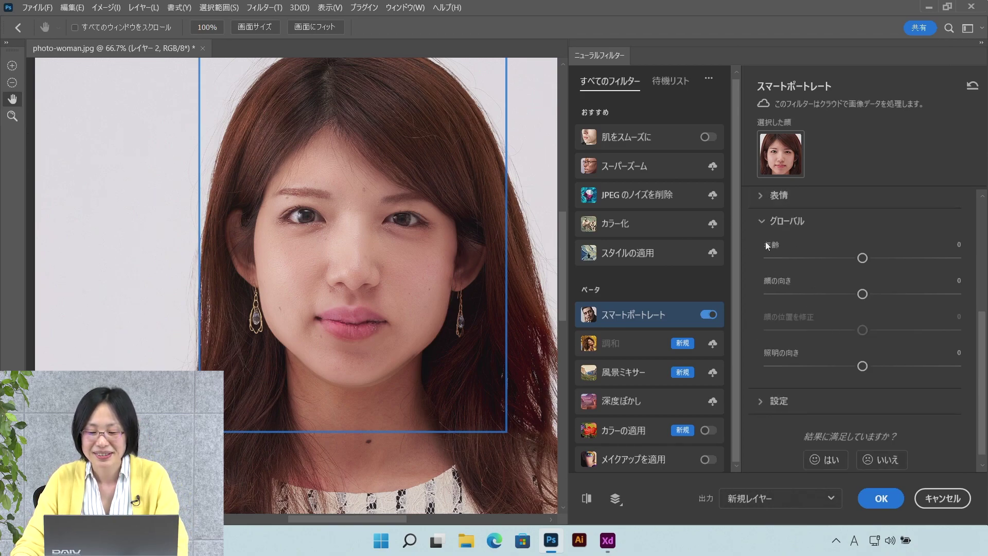
pyautogui.click(765, 222)
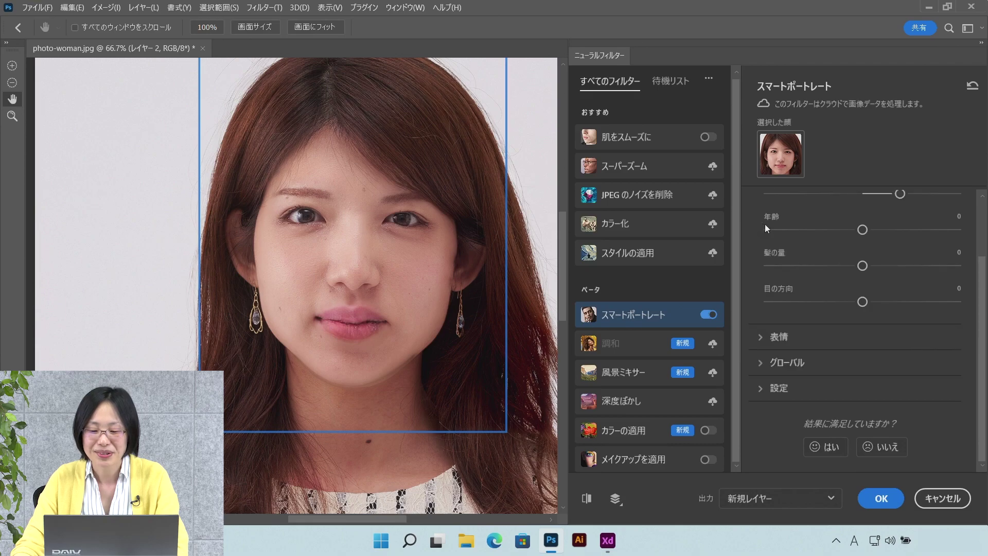
pyautogui.click(765, 363)
pyautogui.click(764, 385)
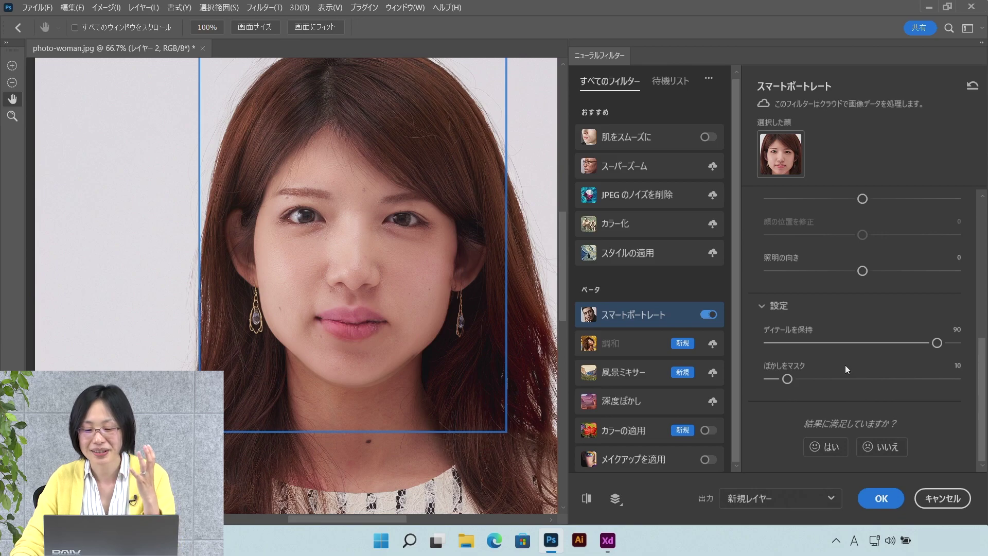
pyautogui.scroll(2, 845, 366)
pyautogui.scroll(2, 864, 322)
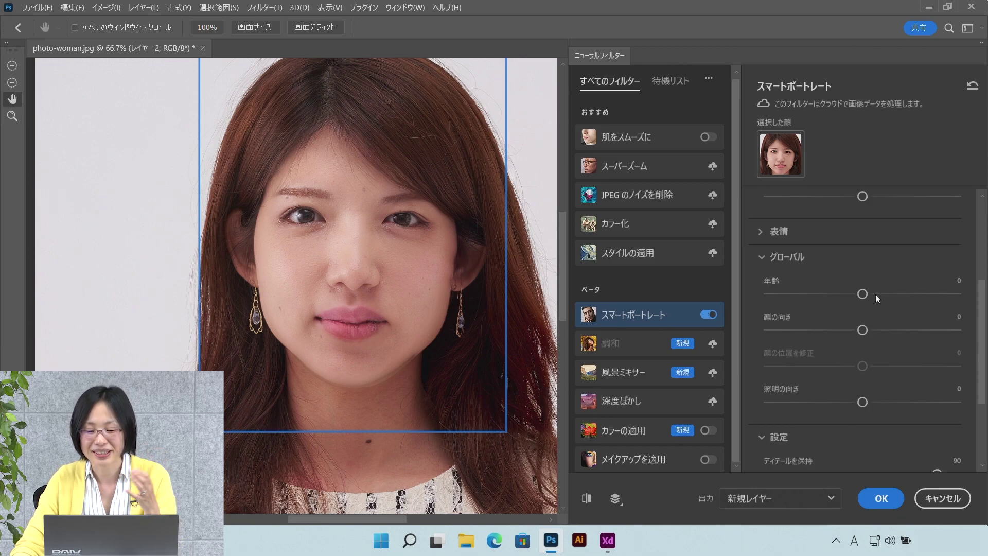
# - Set the Global Age slider to +23, then view the Landscape Mixer filter
pyautogui.click(906, 292)
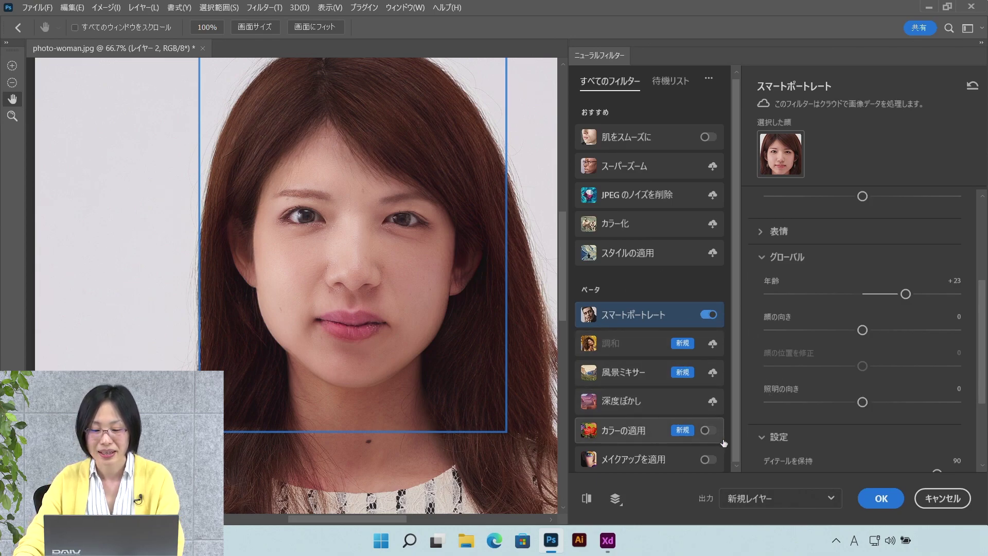
pyautogui.click(647, 374)
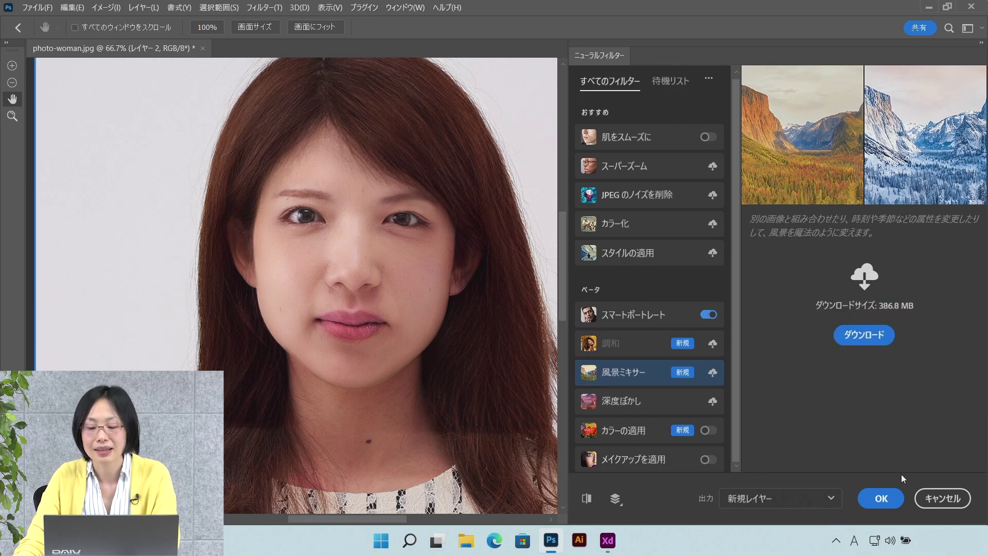
# - Cancel Neural Filters and launch Liquify (ゆがみ) on the portrait
pyautogui.click(942, 498)
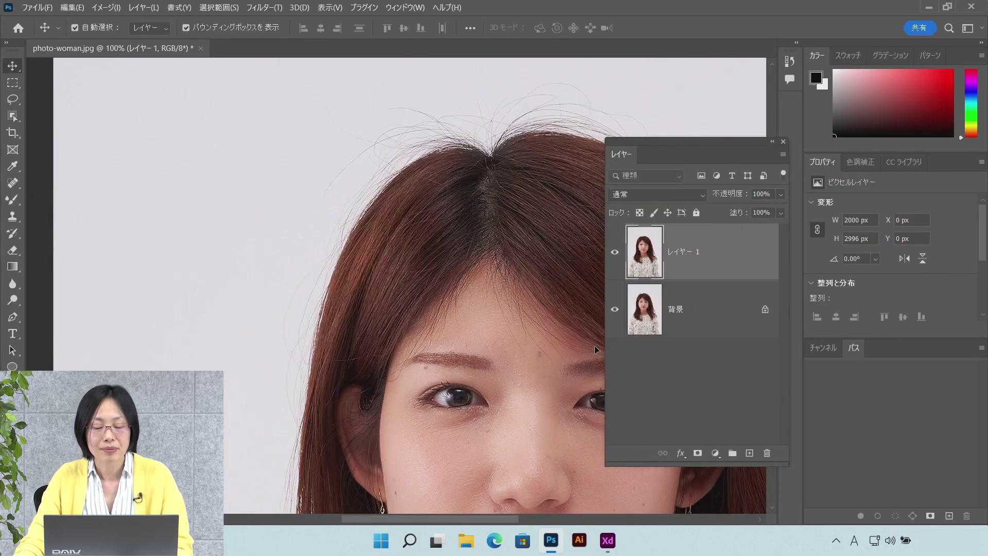
pyautogui.click(262, 8)
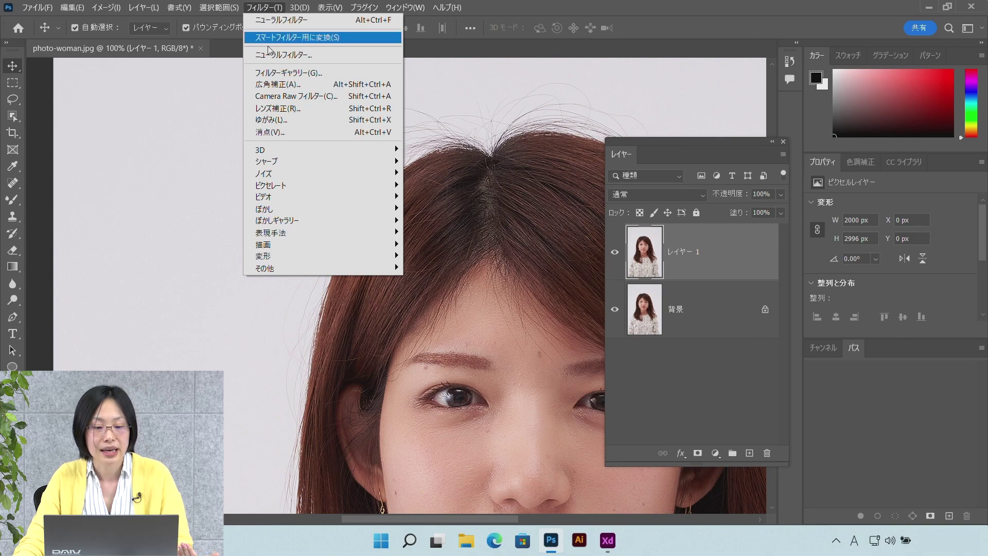
pyautogui.click(298, 119)
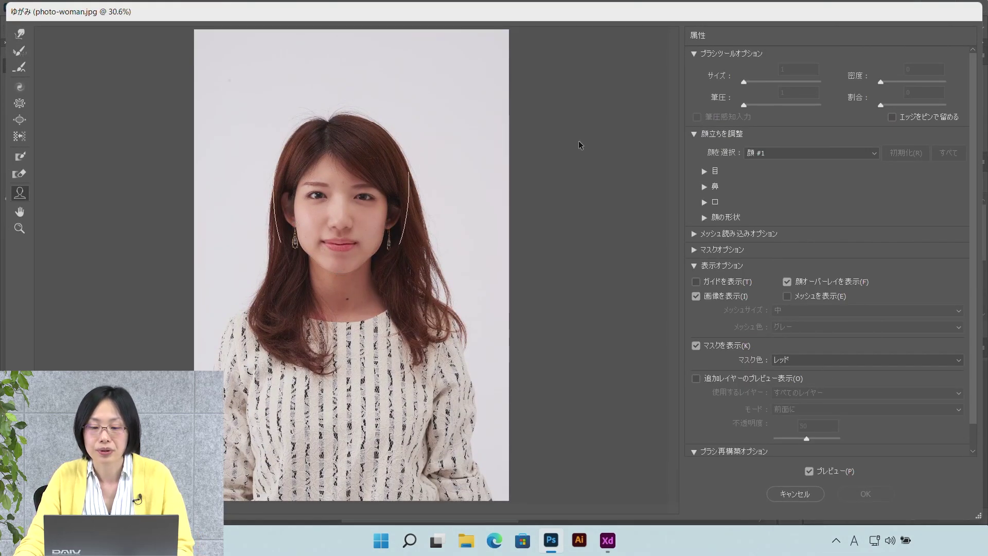
# - Zoom in on the face in Liquify and expand the Eyes adjustments for face #1
pyautogui.scroll(2, 347, 216)
pyautogui.scroll(1, 346, 216)
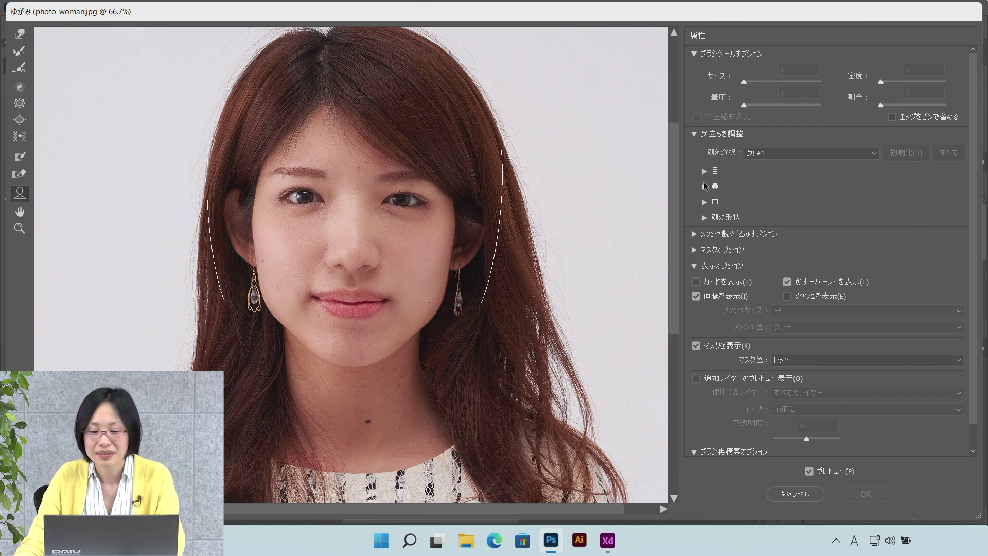
pyautogui.click(705, 172)
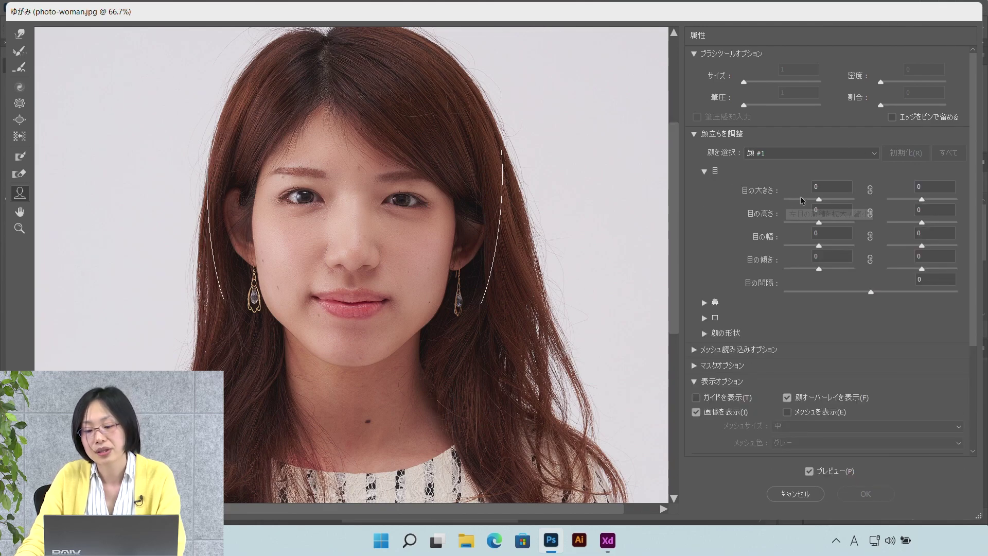
# - Link the two Eye Size sliders and set both eyes to 34
pyautogui.moveTo(825, 199)
pyautogui.mouseDown()
pyautogui.moveTo(844, 198)
pyautogui.moveTo(832, 199)
pyautogui.mouseUp()
pyautogui.click(870, 190)
pyautogui.moveTo(832, 199)
pyautogui.mouseDown()
pyautogui.moveTo(819, 200)
pyautogui.moveTo(850, 199)
pyautogui.moveTo(836, 199)
pyautogui.mouseUp()
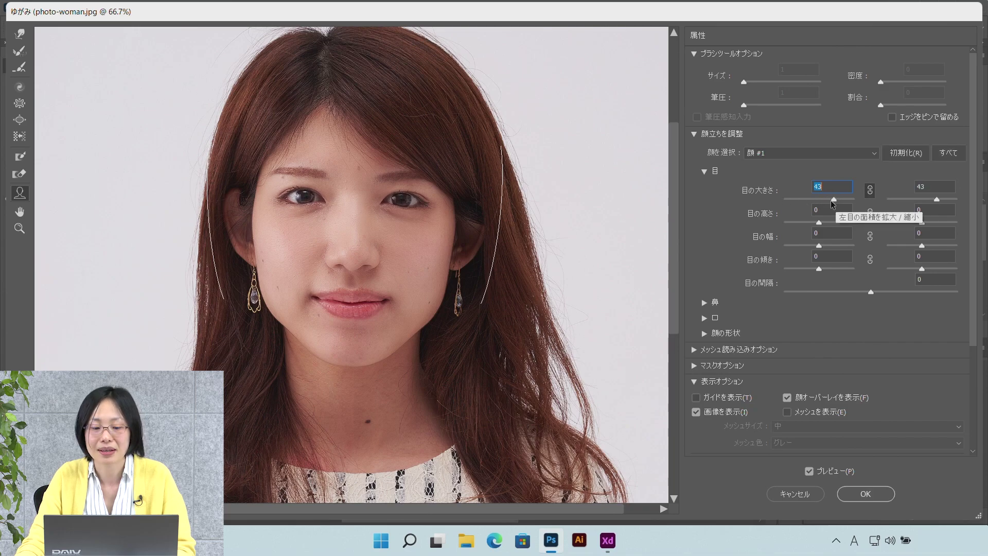
pyautogui.moveTo(836, 199); pyautogui.dragTo(835, 201)
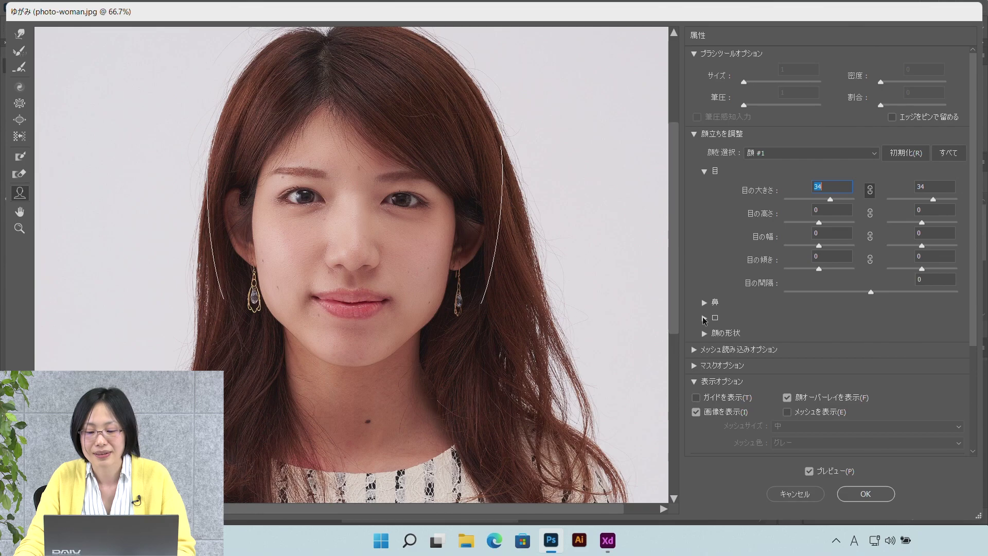
# - Raise the Mouth Smile slider to 73 and expand the Face Shape adjustments
pyautogui.click(704, 318)
pyautogui.click(892, 346)
pyautogui.moveTo(893, 351); pyautogui.dragTo(933, 347)
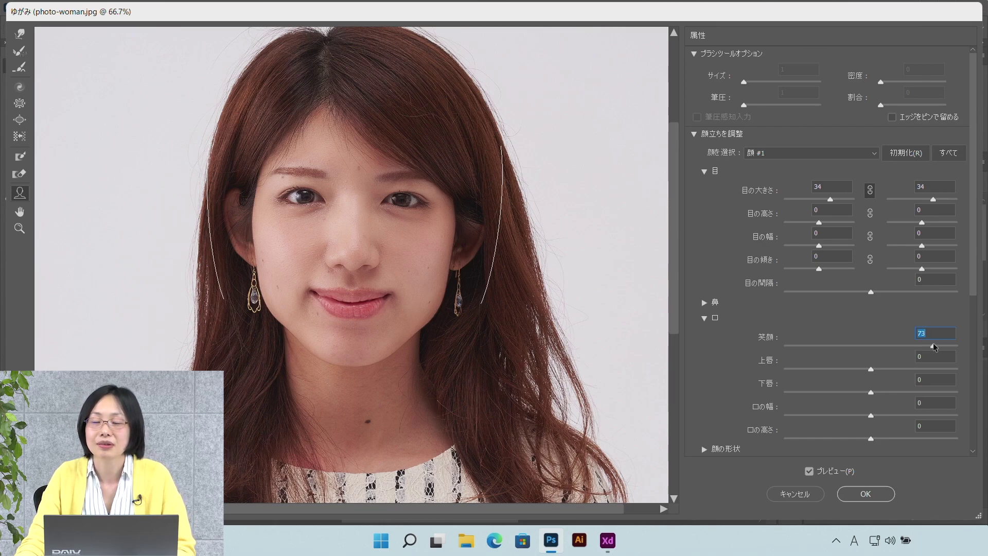
pyautogui.click(704, 318)
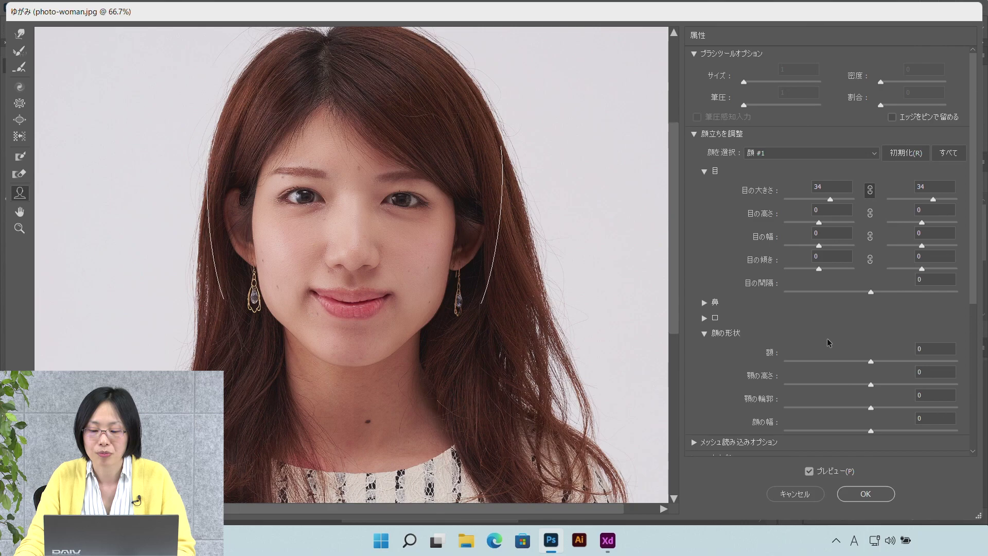
# - Set Liquify Face Shape Forehead to 19 and Jawline to 29, leaving Chin Height and Face Width at 0
pyautogui.scroll(-3, 827, 342)
pyautogui.click(872, 208)
pyautogui.moveTo(871, 207)
pyautogui.mouseDown()
pyautogui.moveTo(910, 207)
pyautogui.moveTo(887, 207)
pyautogui.mouseUp()
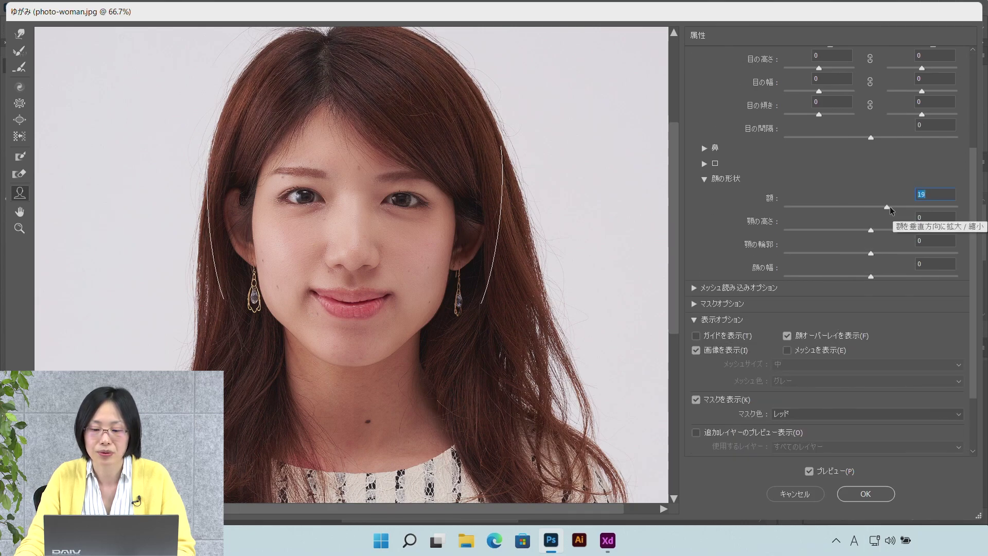
pyautogui.moveTo(871, 253); pyautogui.dragTo(896, 252)
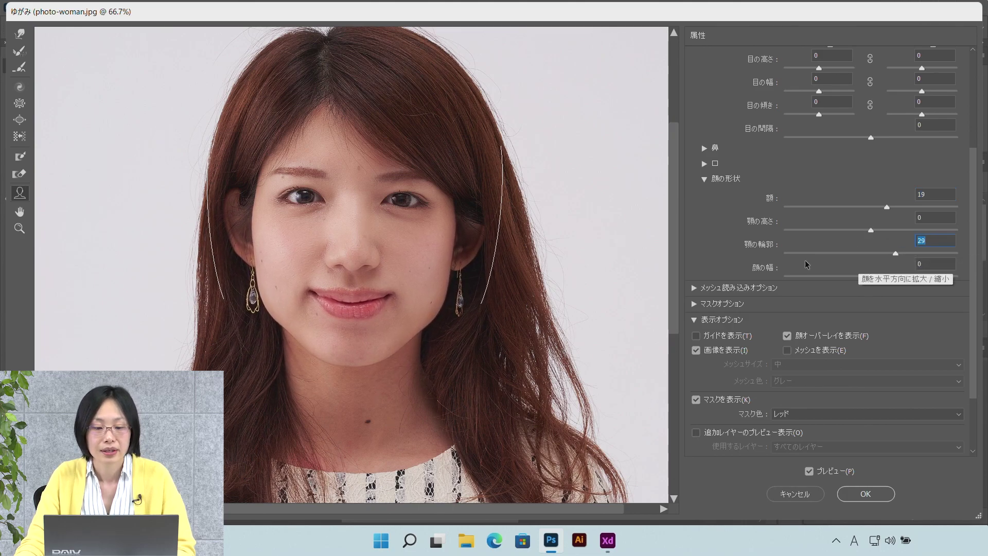
pyautogui.scroll(1, 806, 264)
pyautogui.scroll(3, 806, 264)
pyautogui.scroll(1, 806, 264)
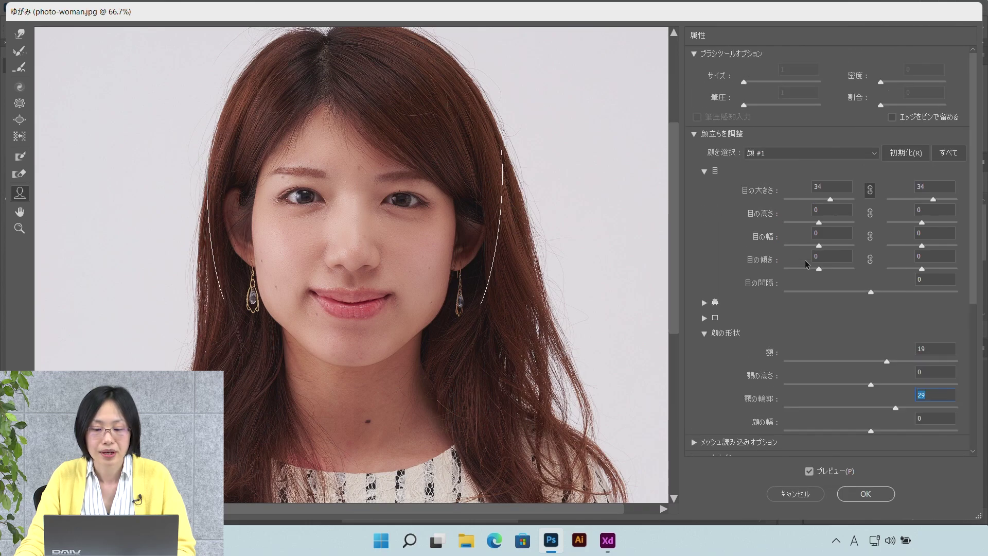